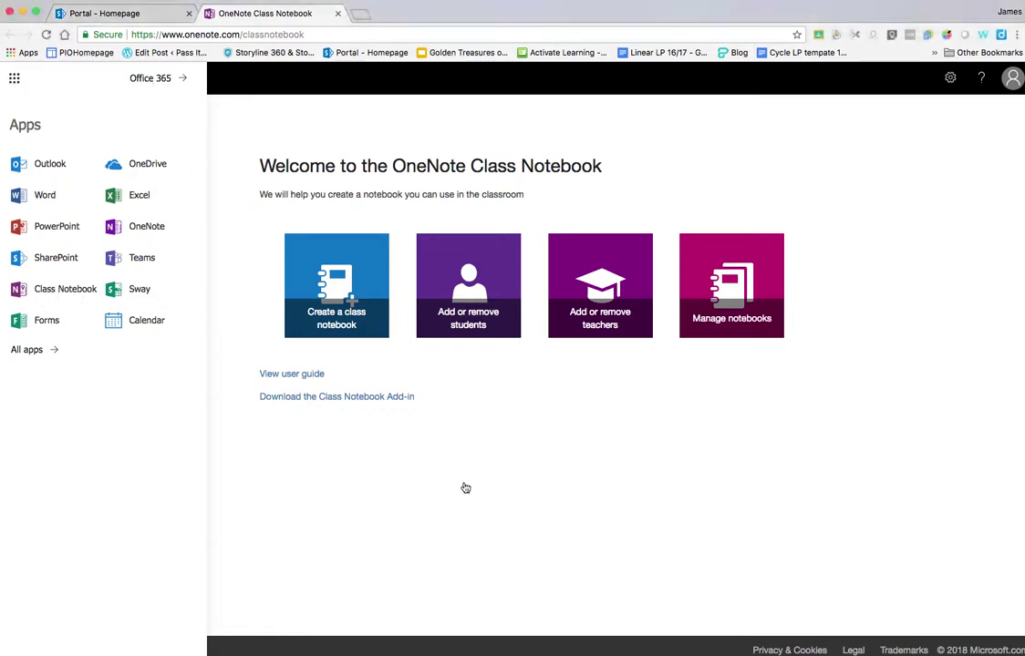
# Start creating a new class notebook, name it "One note demo" and proceed to its overview.
pyautogui.click(490, 481)
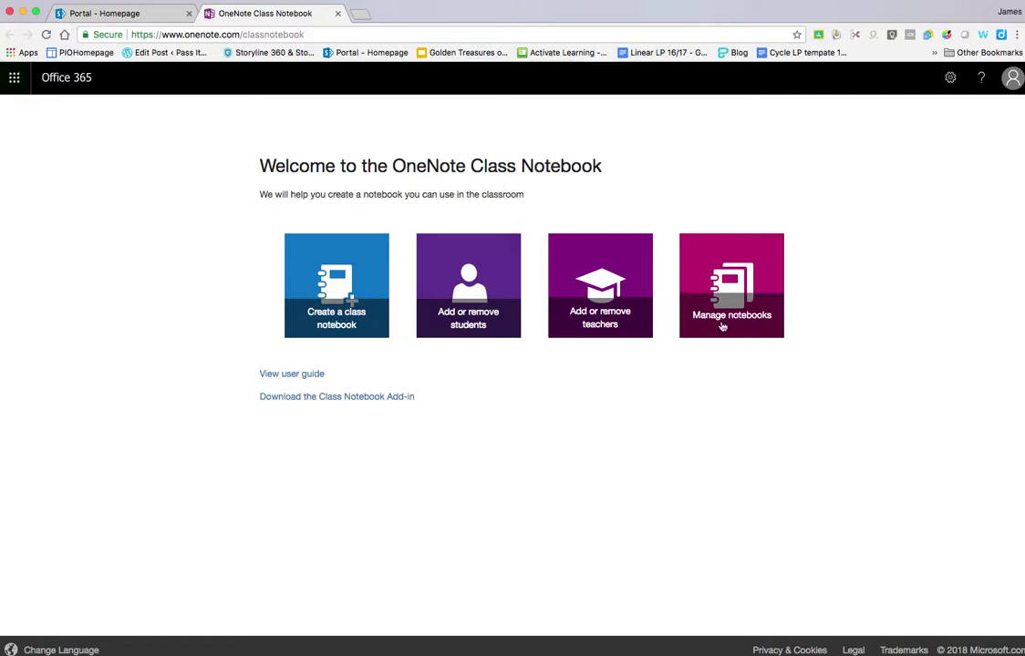
pyautogui.click(344, 317)
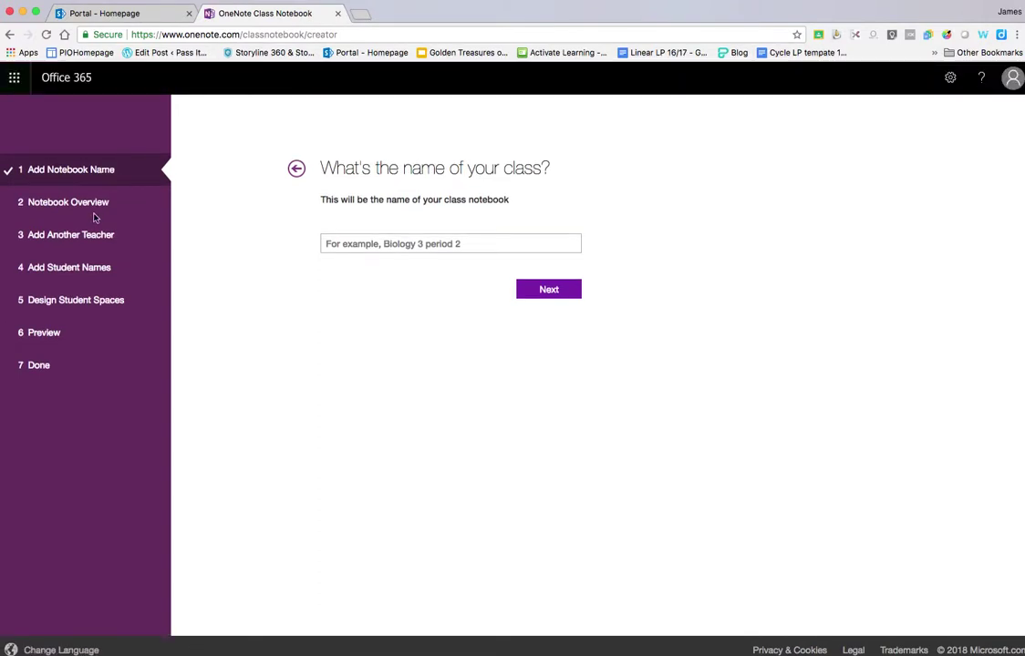
pyautogui.click(343, 245)
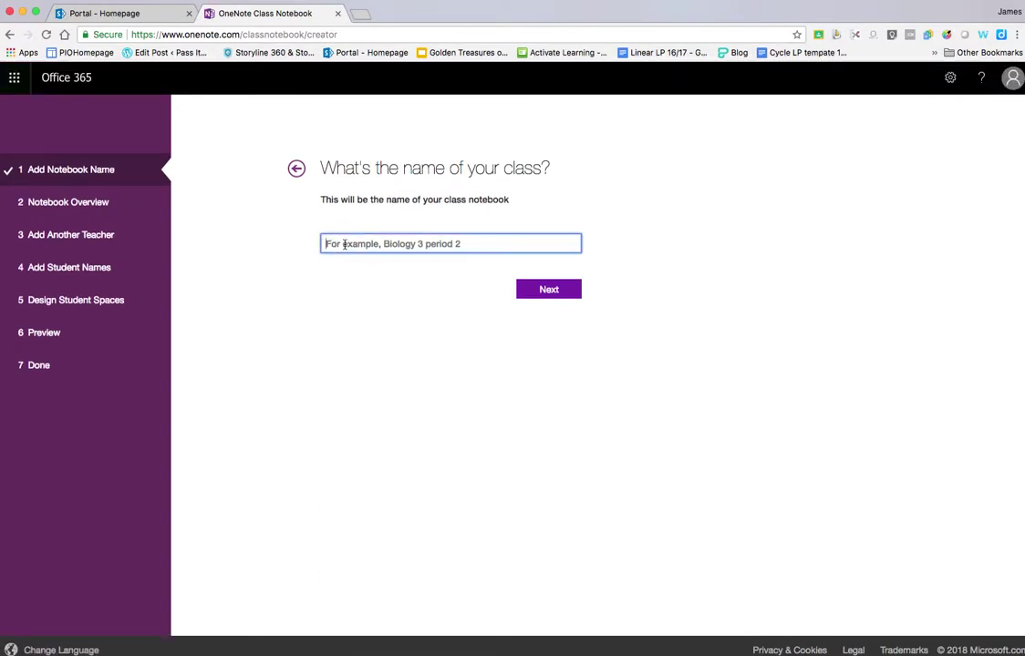
pyautogui.write('J')
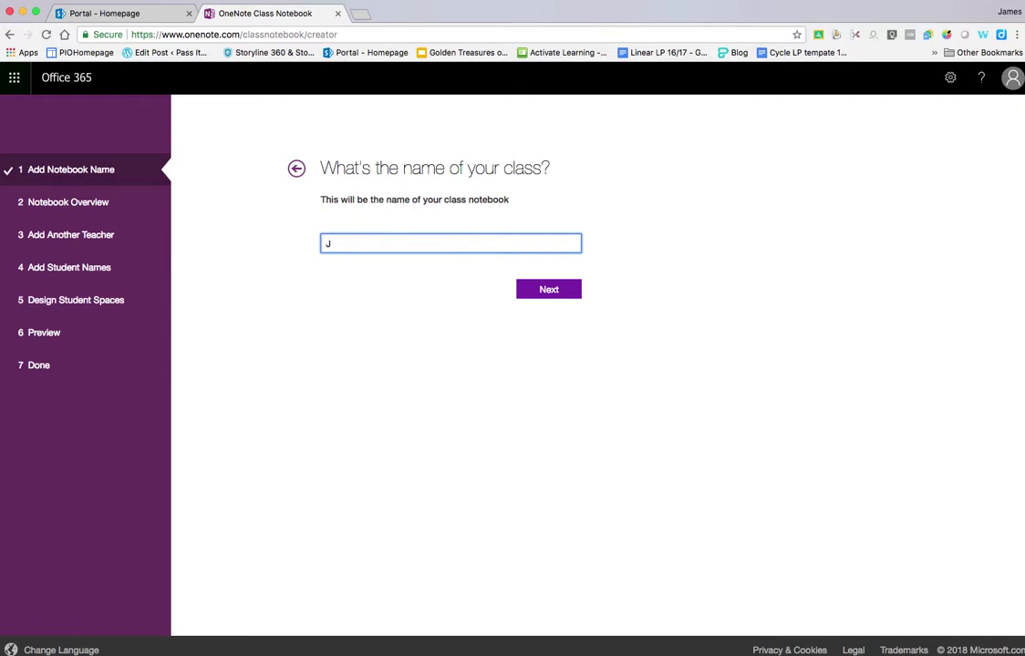
pyautogui.press('BackSpace')
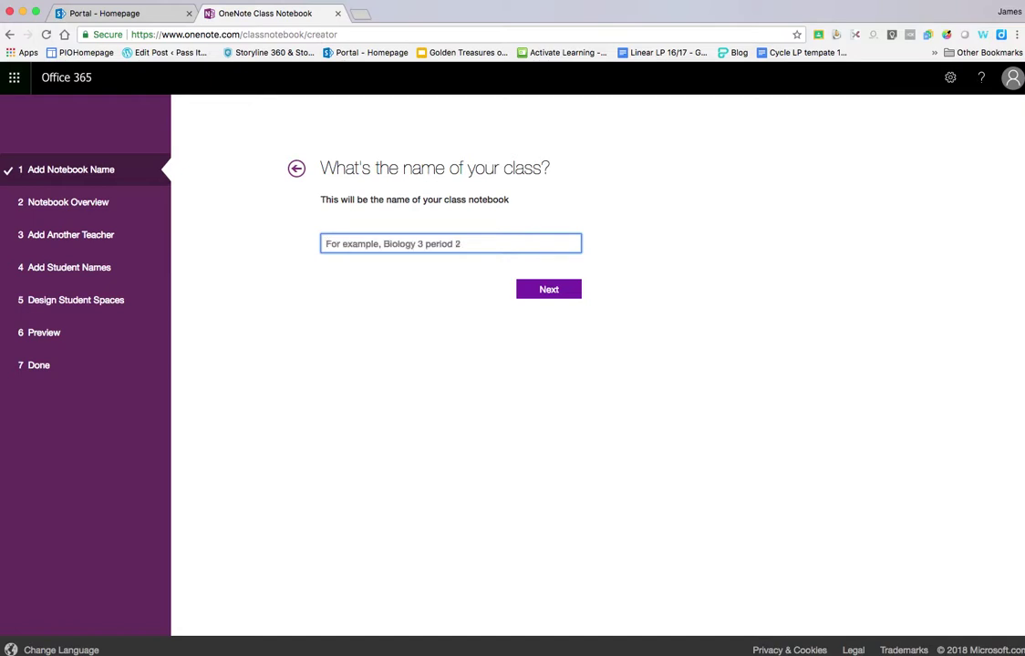
pyautogui.write('One note ')
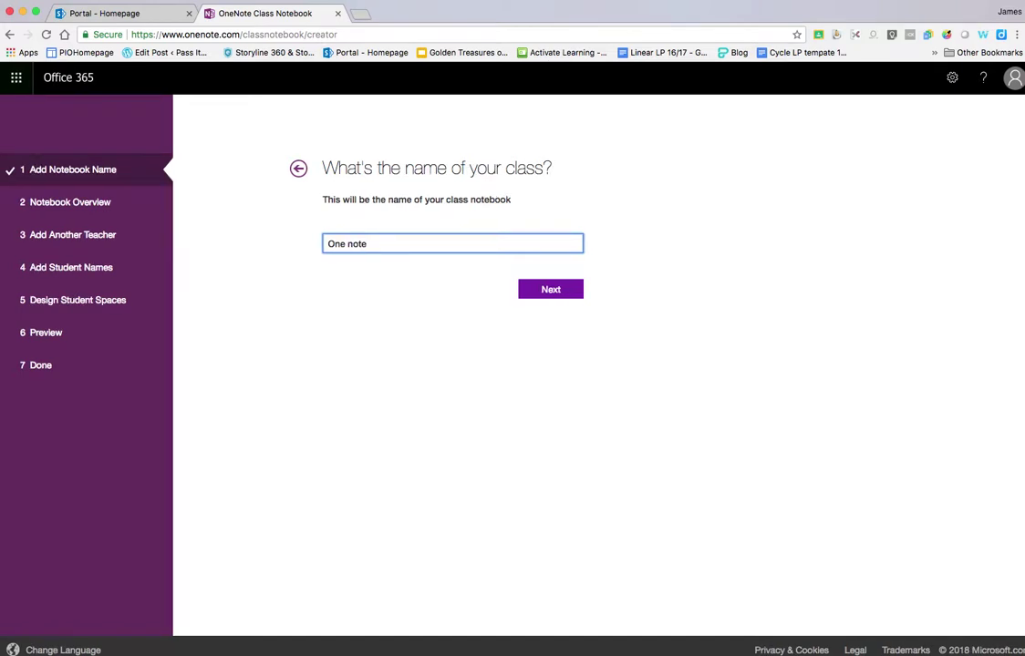
pyautogui.write('demo')
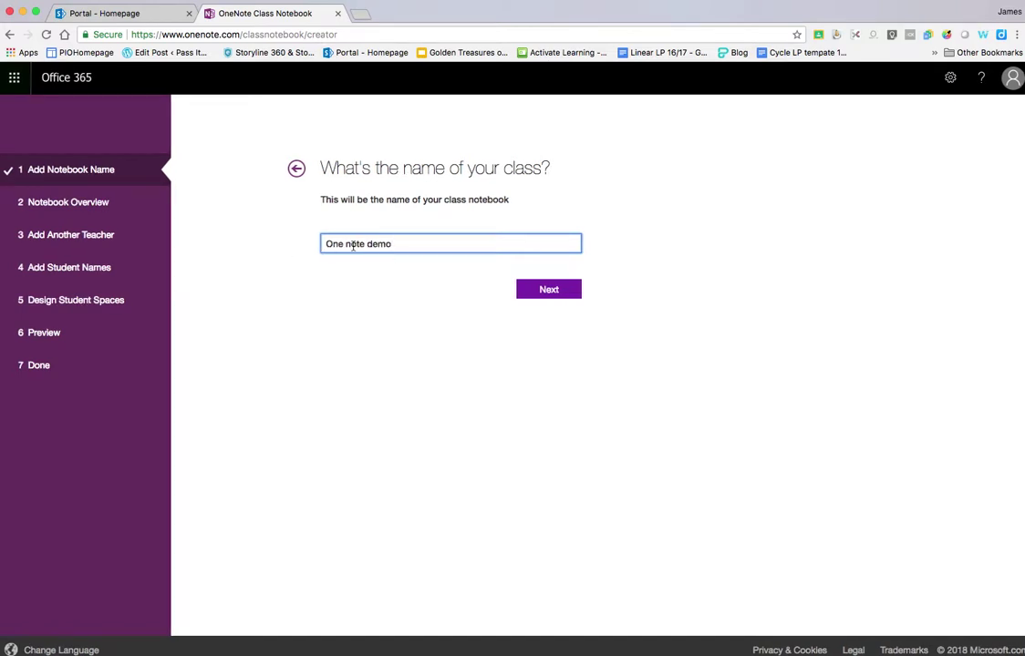
pyautogui.click(548, 290)
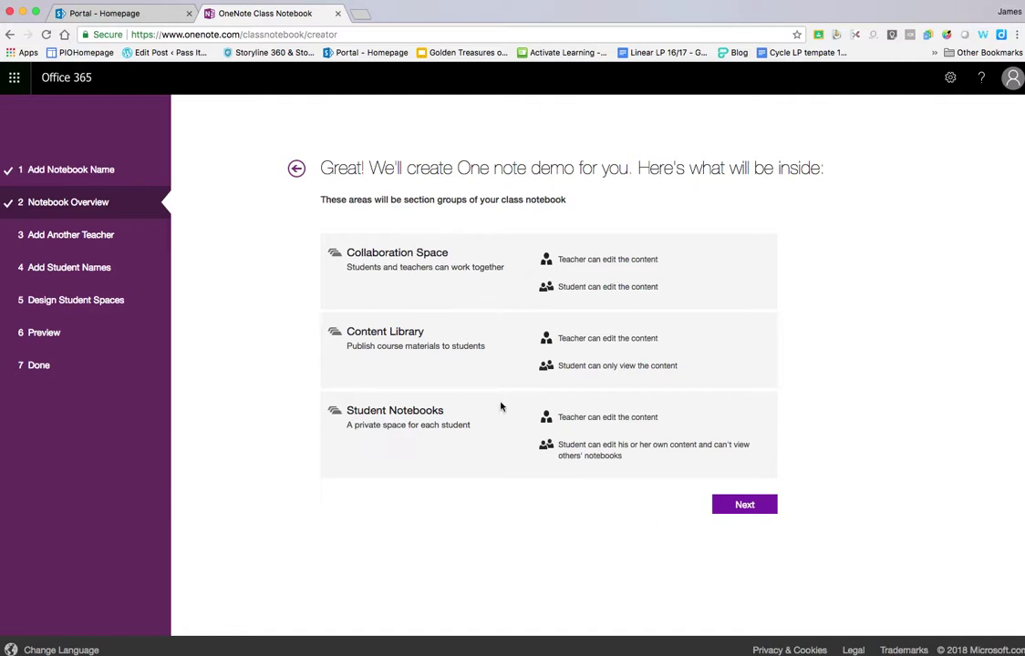
# Accept the notebook overview and skip adding another teacher and student names.
pyautogui.click(755, 509)
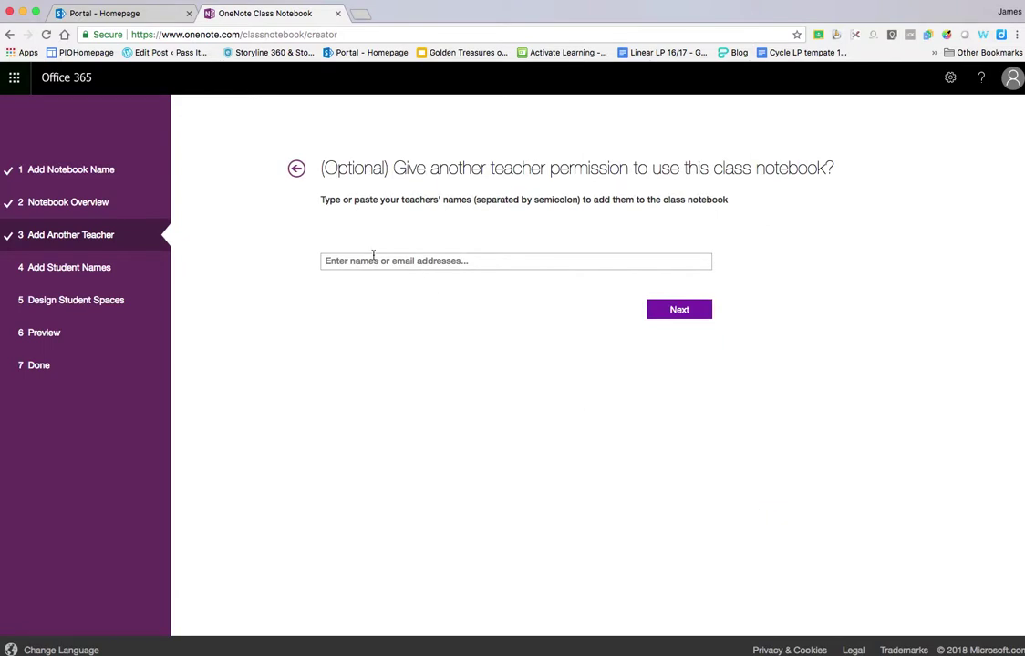
pyautogui.click(691, 315)
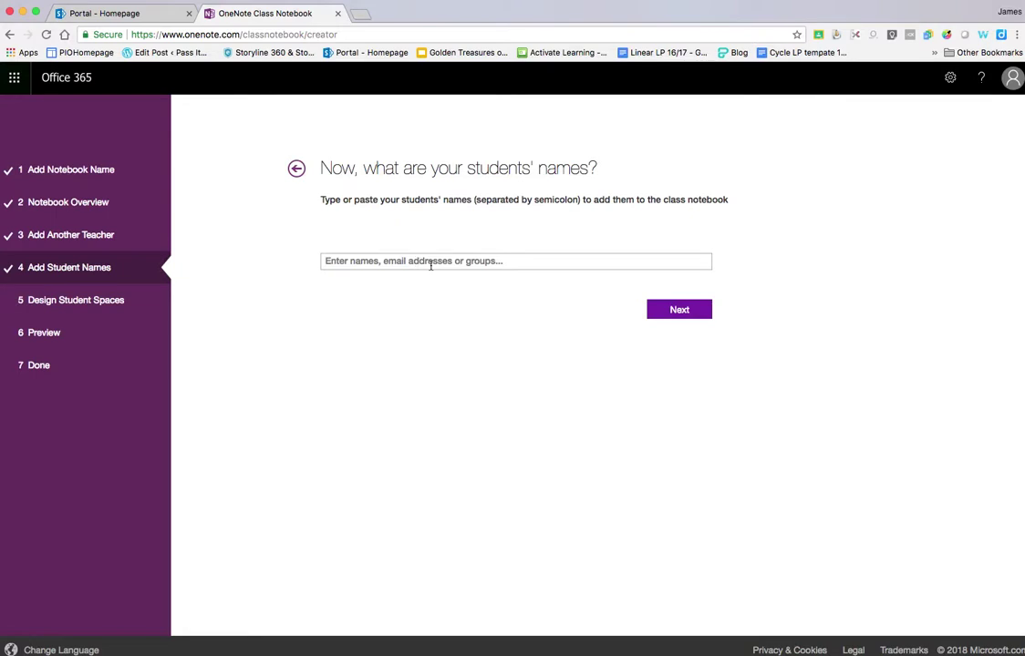
pyautogui.click(693, 312)
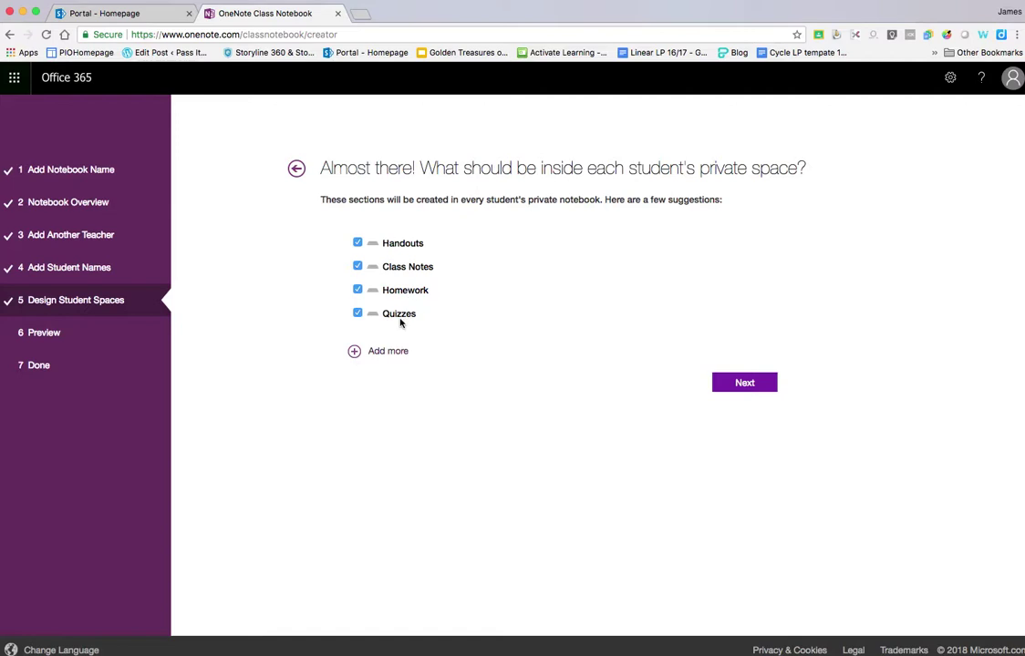
# Exclude Quizzes from the students' private spaces and add a section named "videos".
pyautogui.click(357, 314)
pyautogui.click(354, 351)
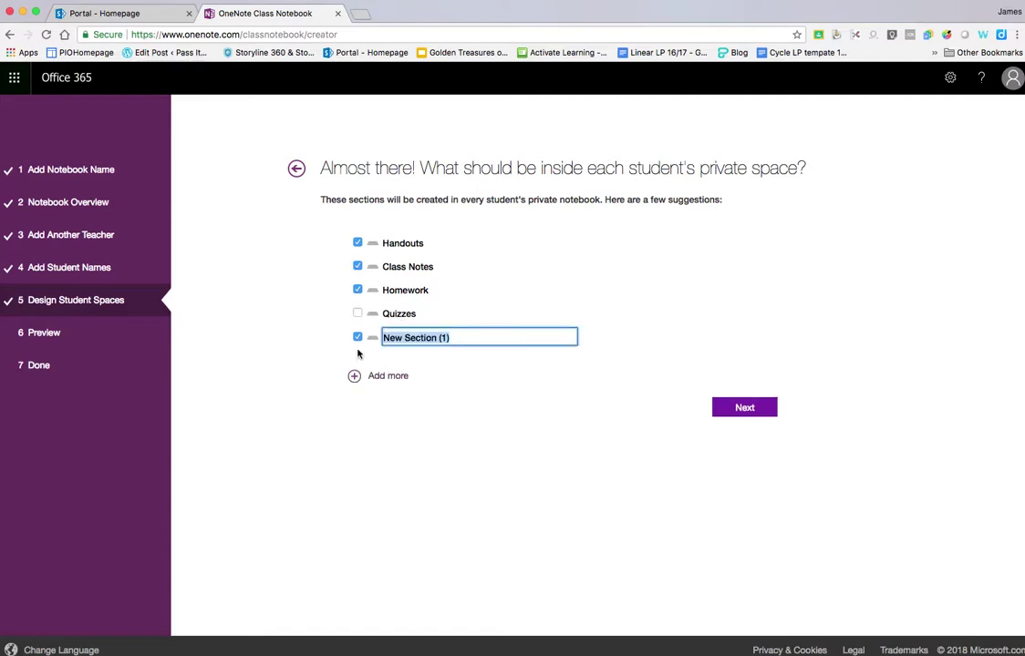
pyautogui.write('videos')
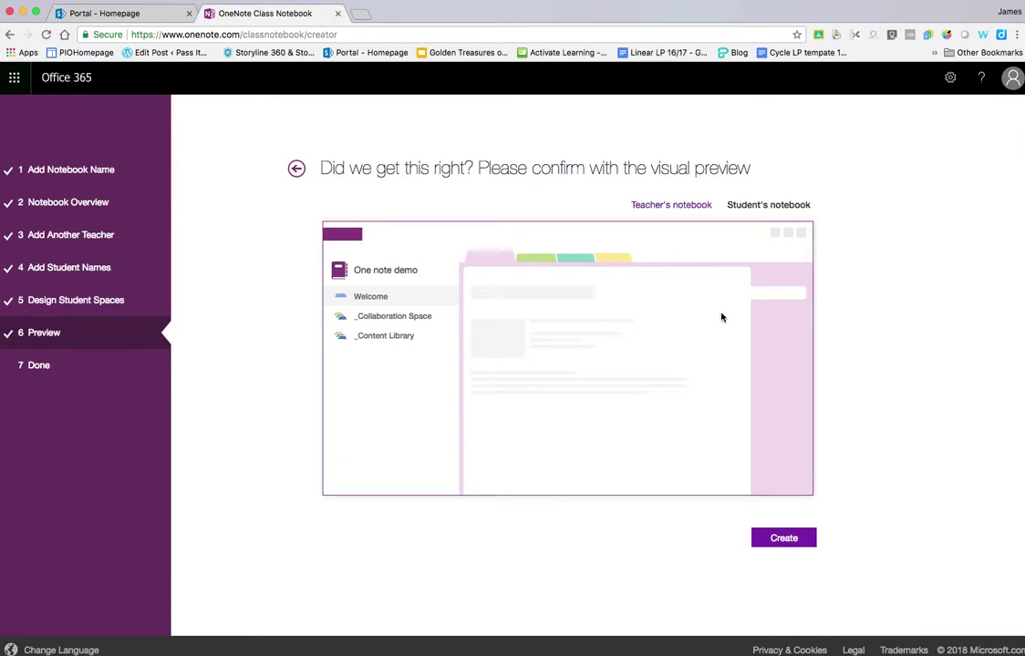
# Check the preview of the student's notebook and create the class notebook.
pyautogui.scroll(-1, 756, 320)
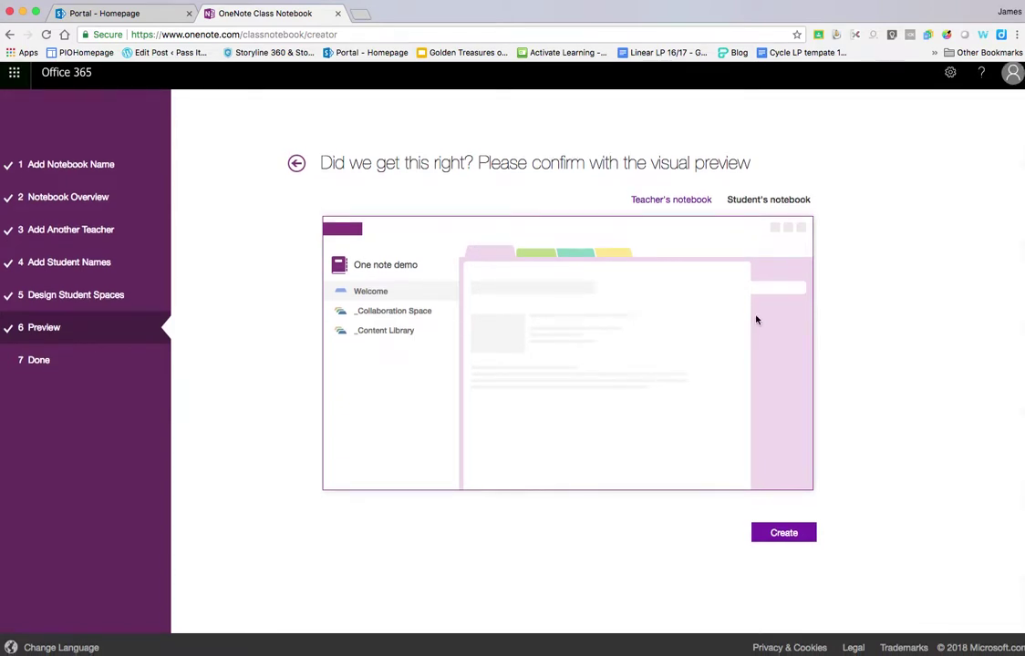
pyautogui.scroll(1, 711, 292)
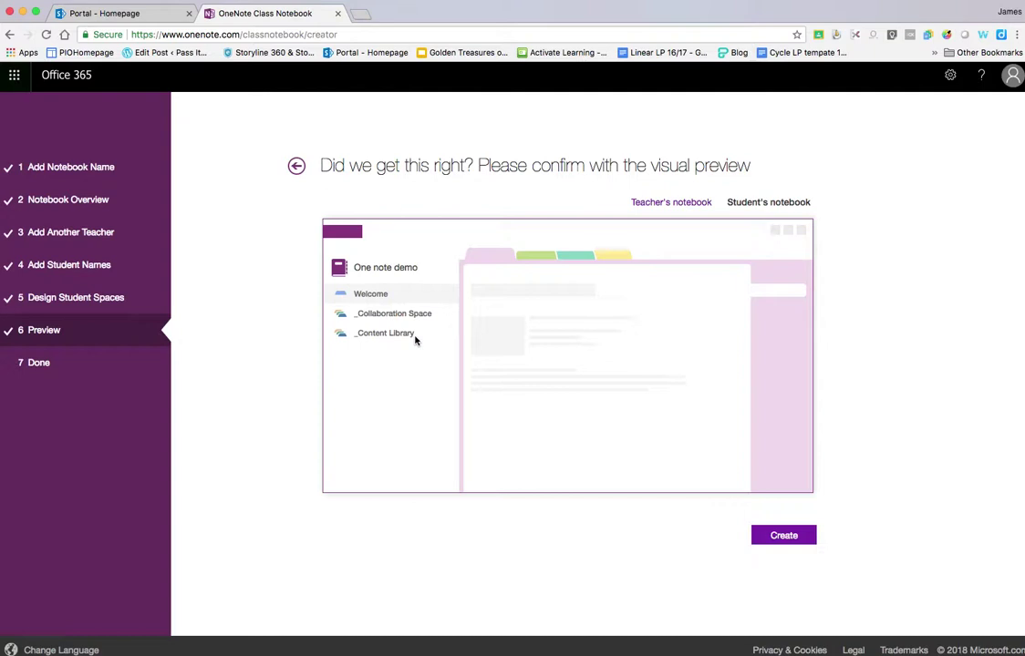
pyautogui.click(733, 204)
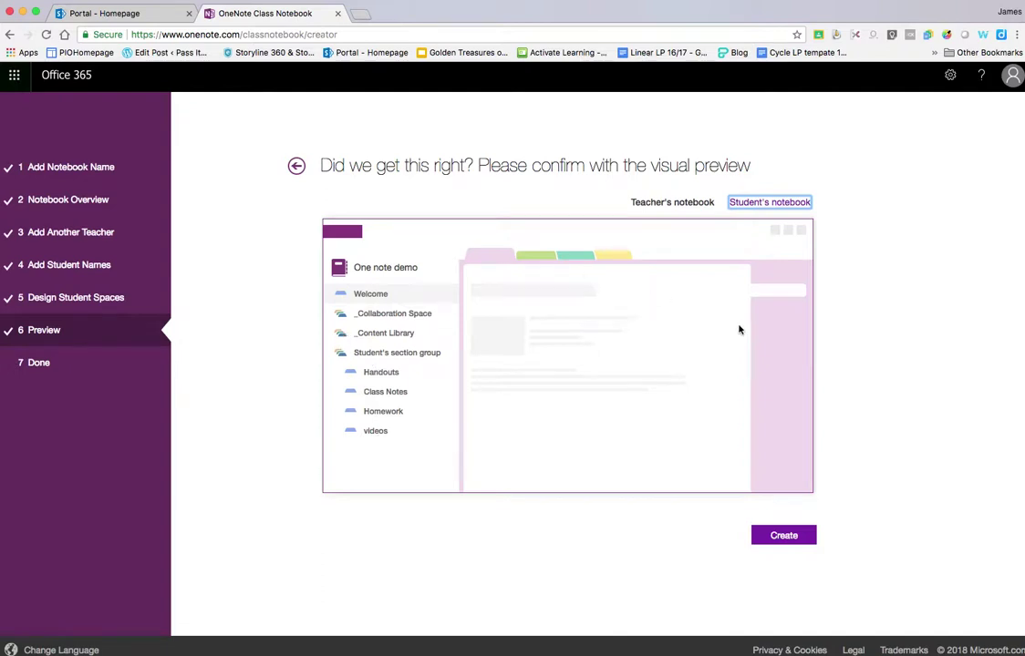
pyautogui.click(782, 542)
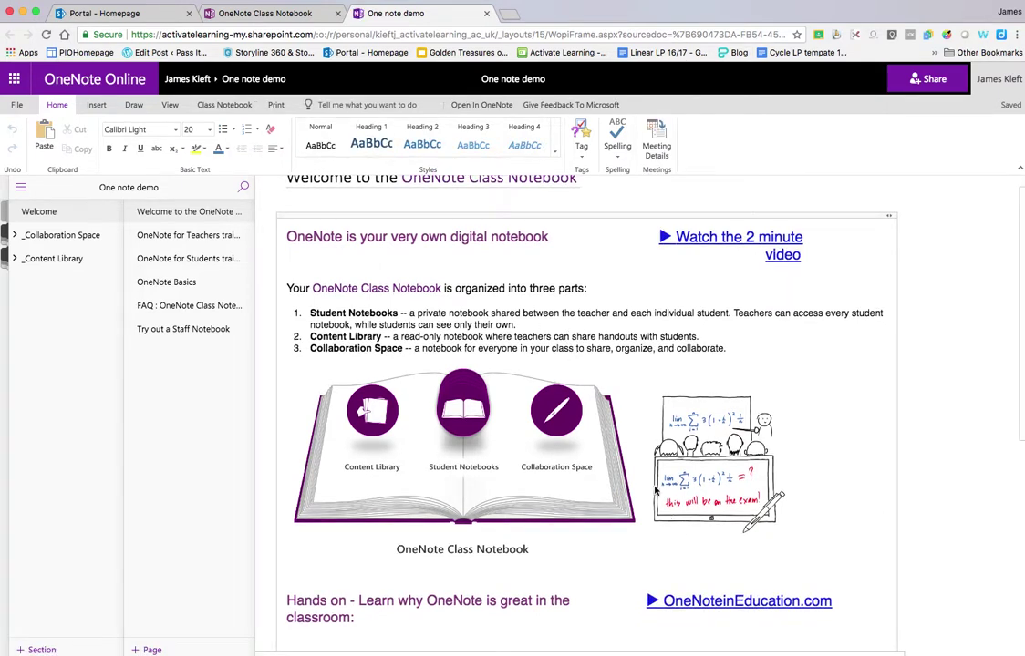
# Read through the notebook's Welcome page down to the support and social media links.
pyautogui.scroll(-3, 655, 491)
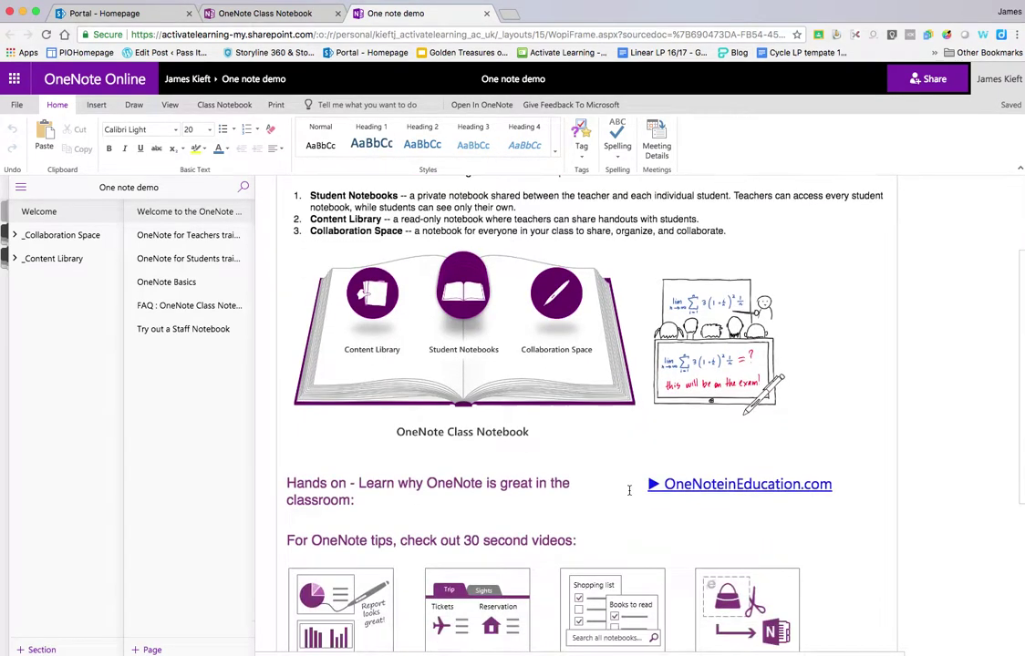
pyautogui.scroll(-4, 629, 489)
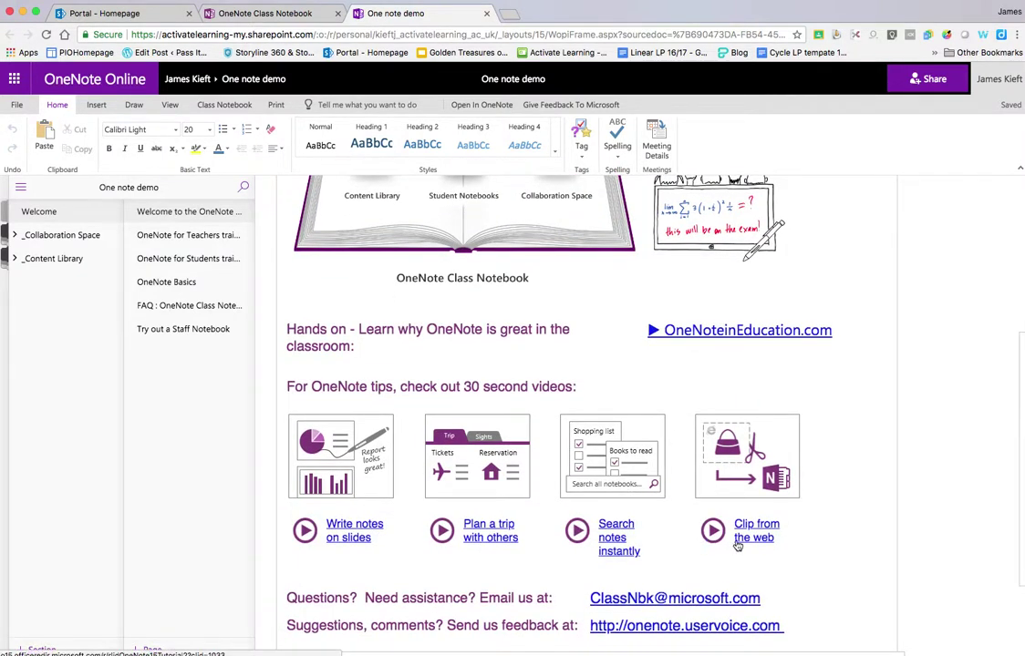
pyautogui.scroll(-2, 675, 575)
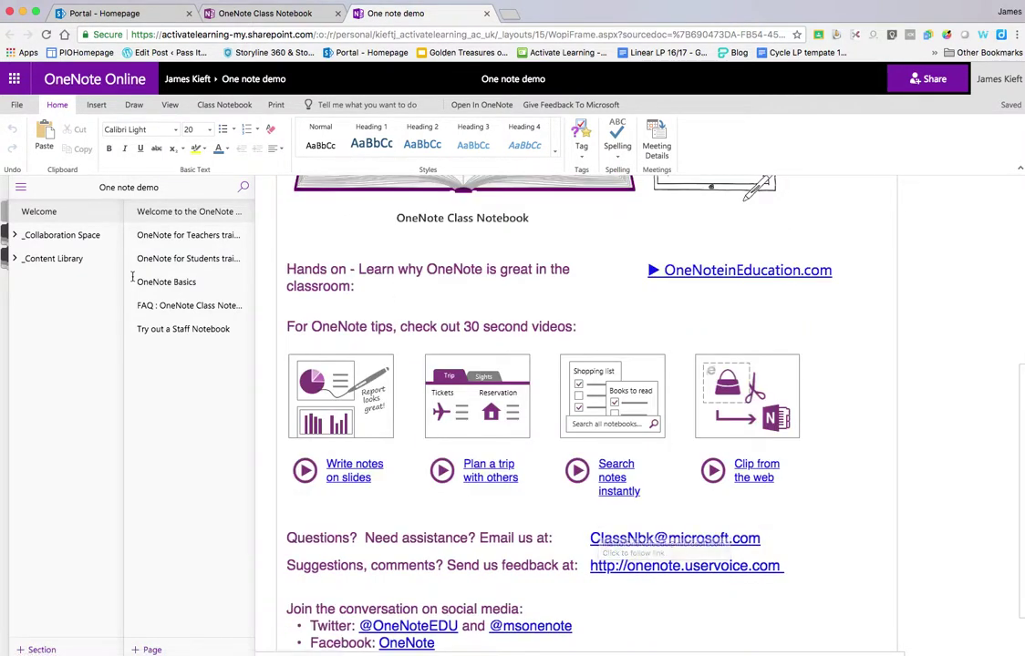
# View the OneNote for Teachers training page and the Getting Started page inside the Collaboration Space.
pyautogui.click(45, 236)
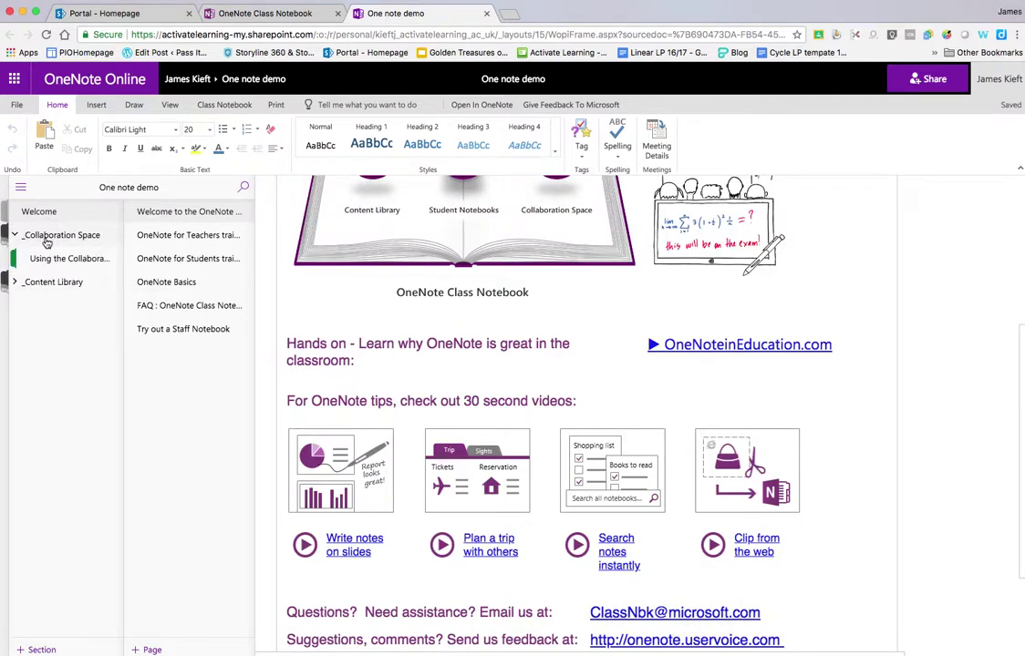
pyautogui.click(152, 236)
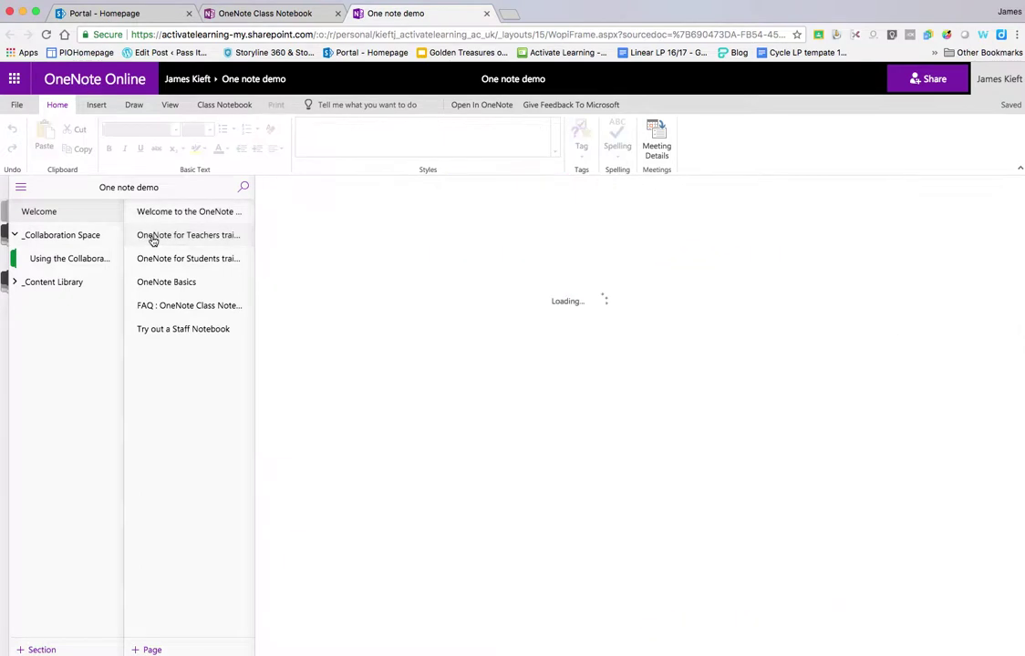
pyautogui.click(68, 236)
pyautogui.click(14, 235)
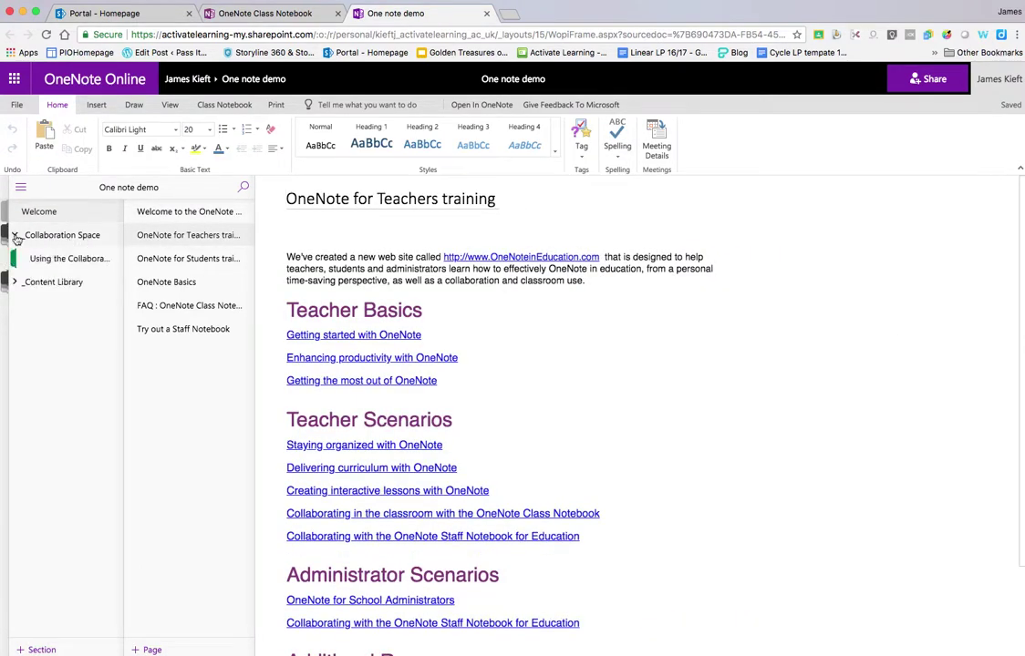
pyautogui.click(42, 259)
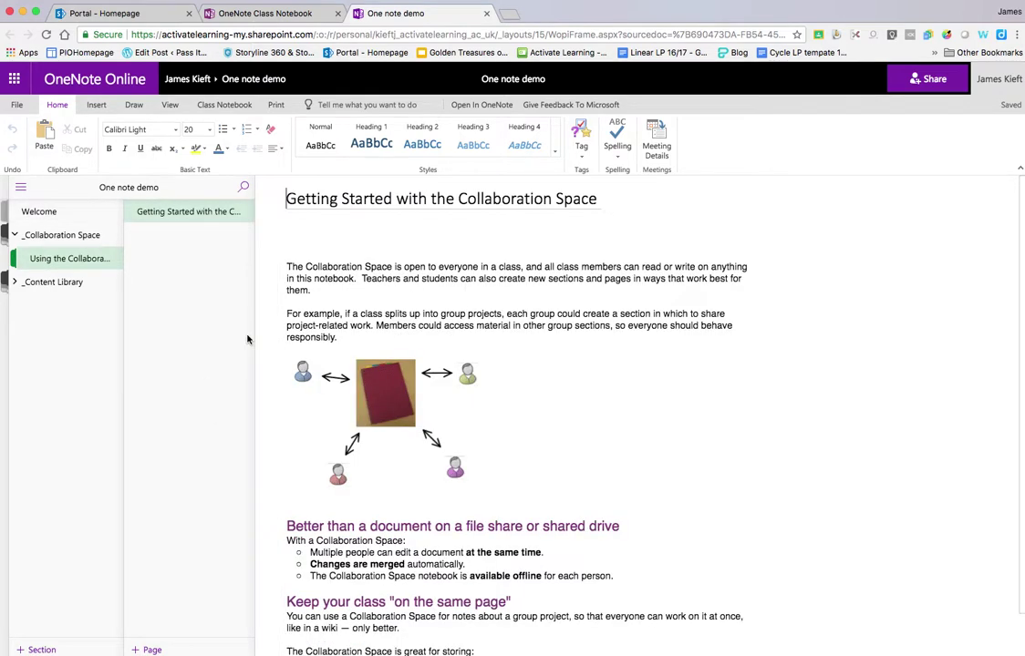
# Return to the Class Notebook start page and open the option to add or remove teachers.
pyautogui.click(16, 80)
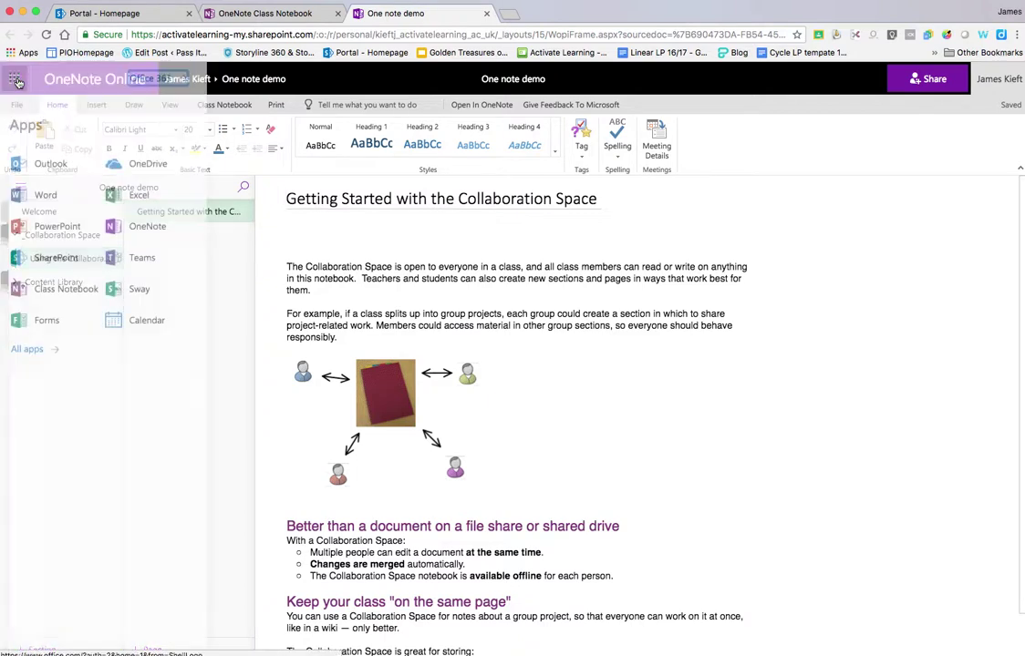
pyautogui.click(41, 289)
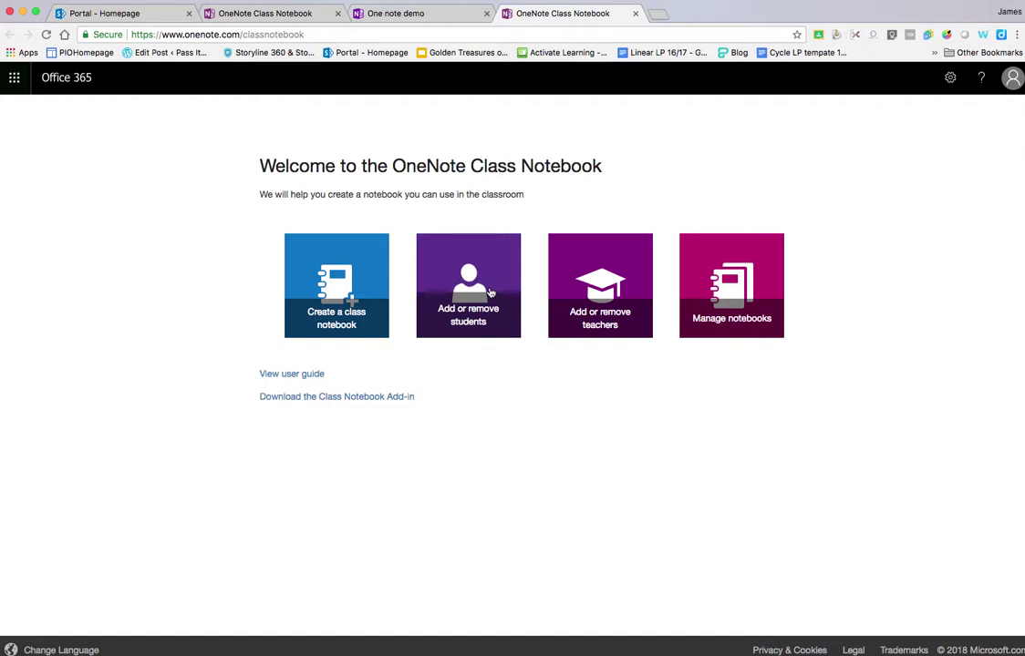
pyautogui.click(620, 290)
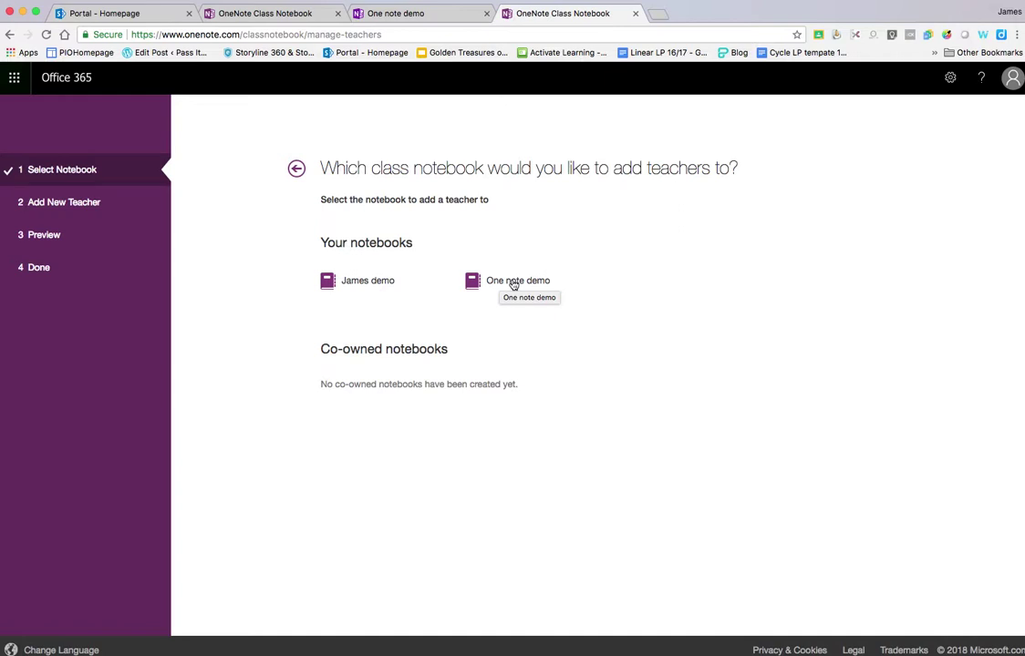
# Reopen the Class Notebook start page and open the notebook management option.
pyautogui.click(14, 77)
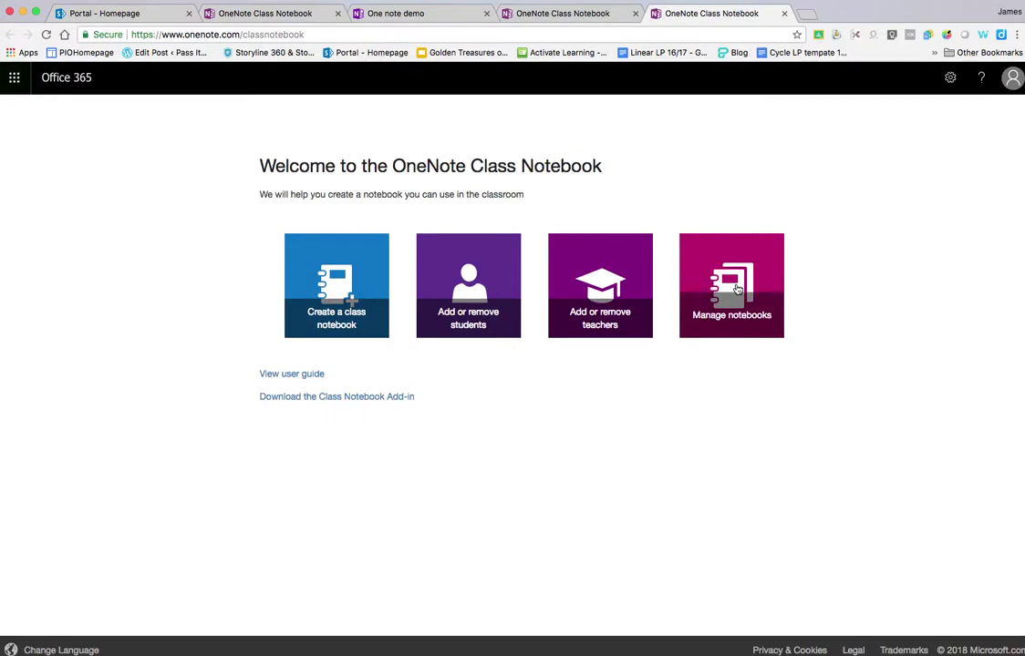
pyautogui.click(737, 292)
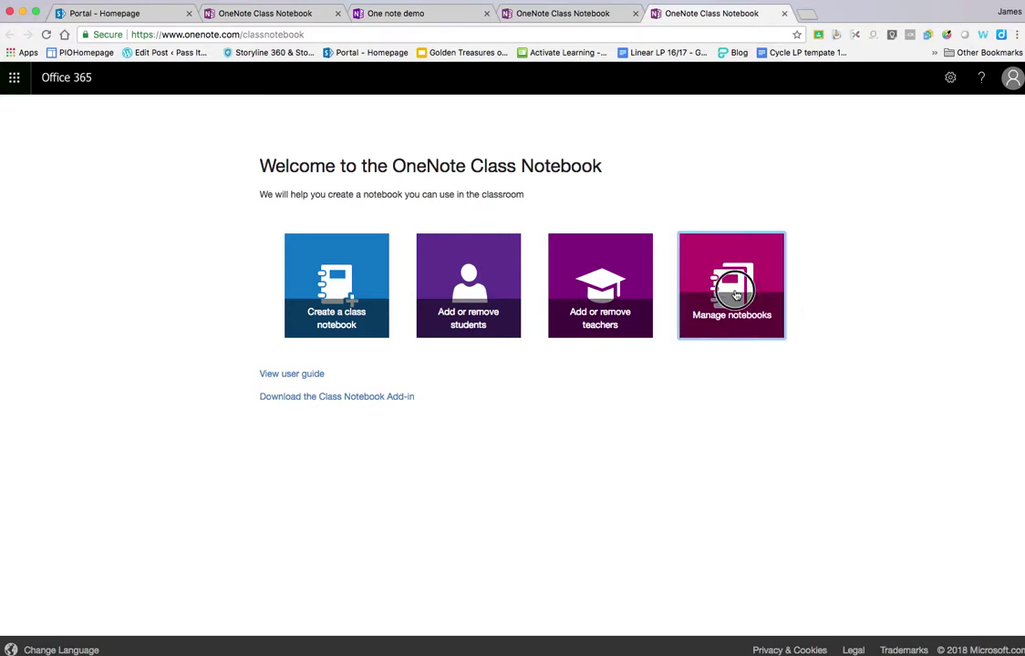